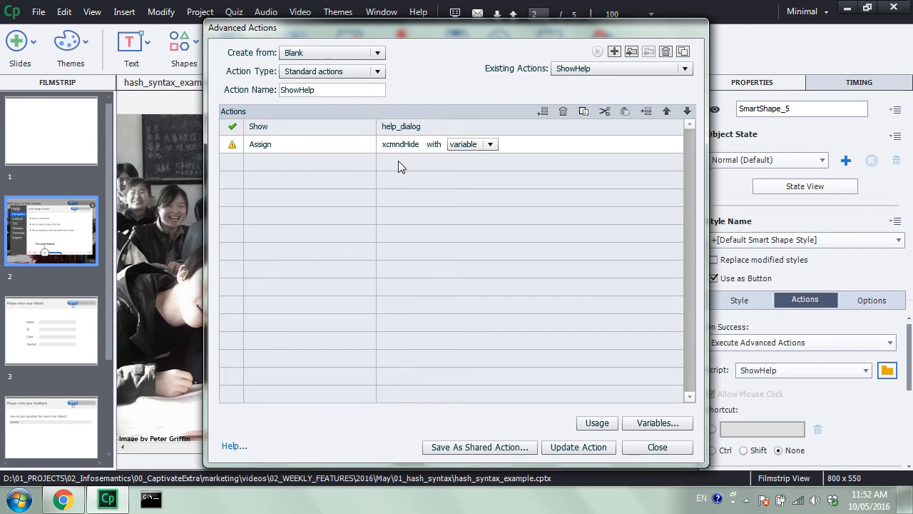
click(491, 144)
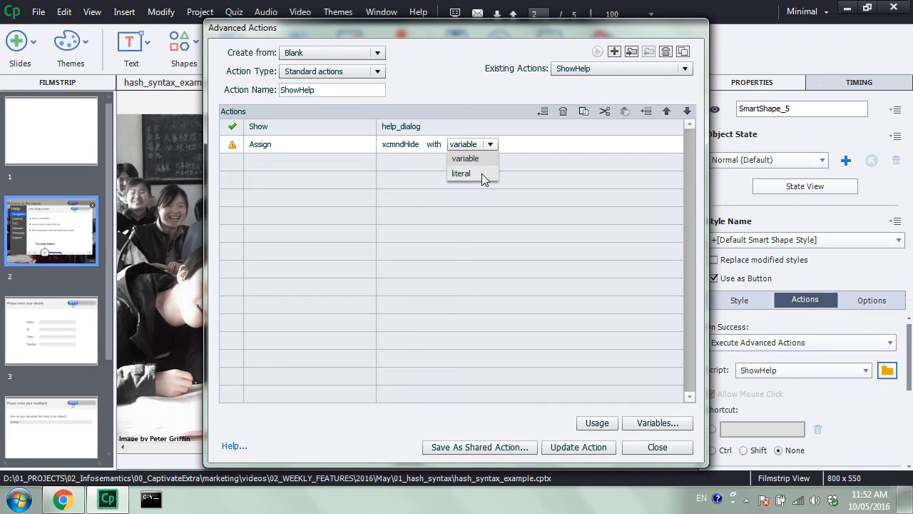
click(482, 173)
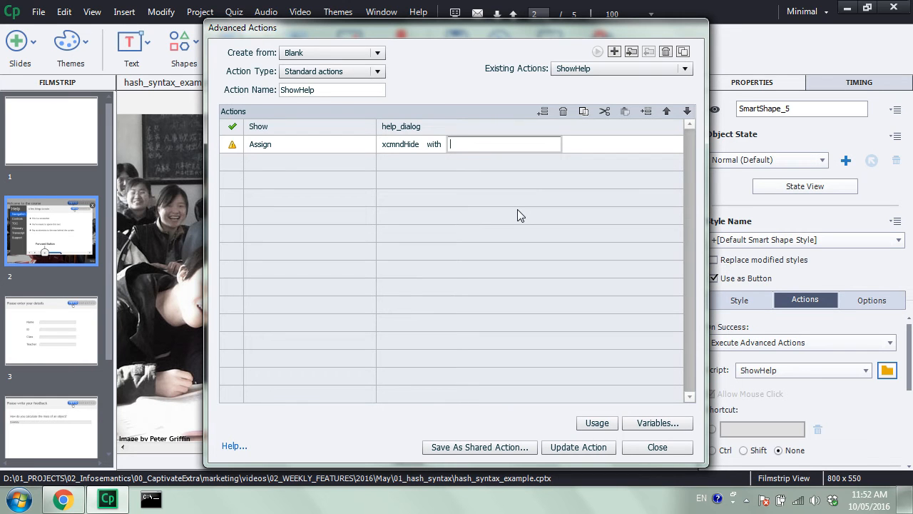
text(@_field)
click(578, 448)
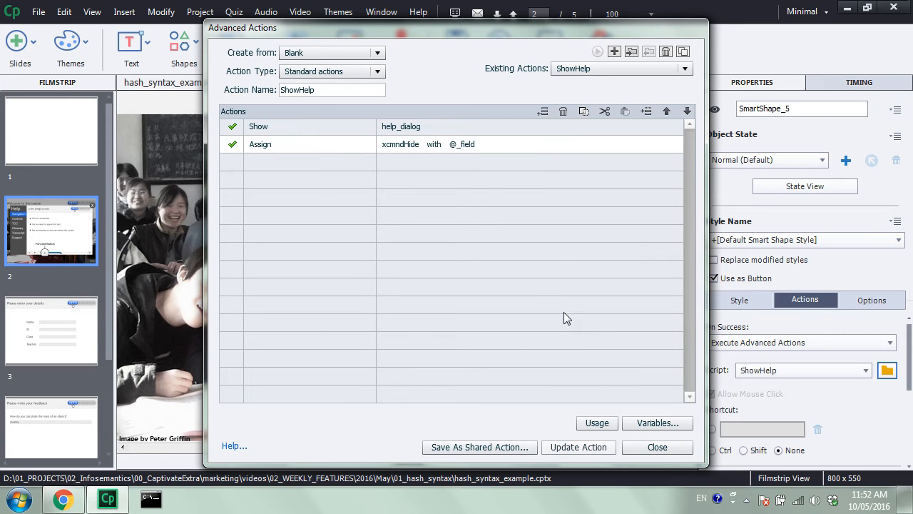
click(499, 270)
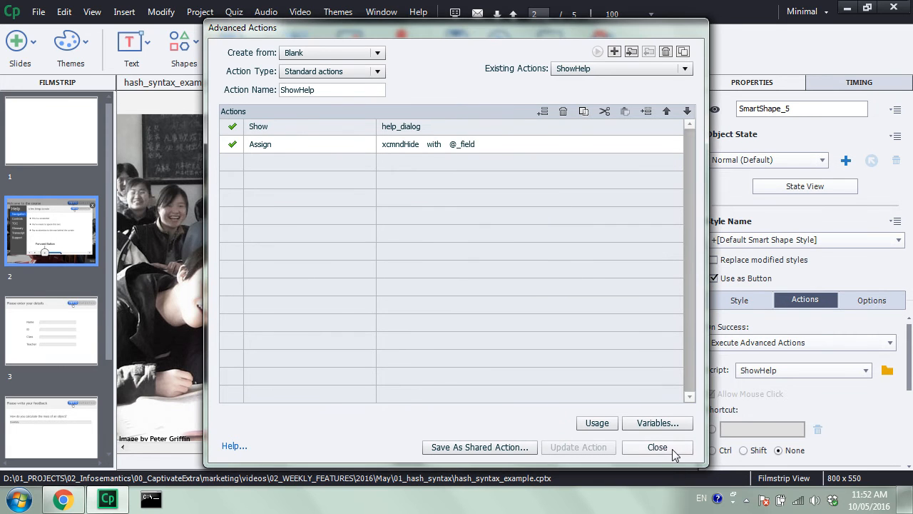
click(657, 446)
- Examine the object names of the Name, ID and Class text entry boxes on slide 3
click(68, 330)
click(436, 205)
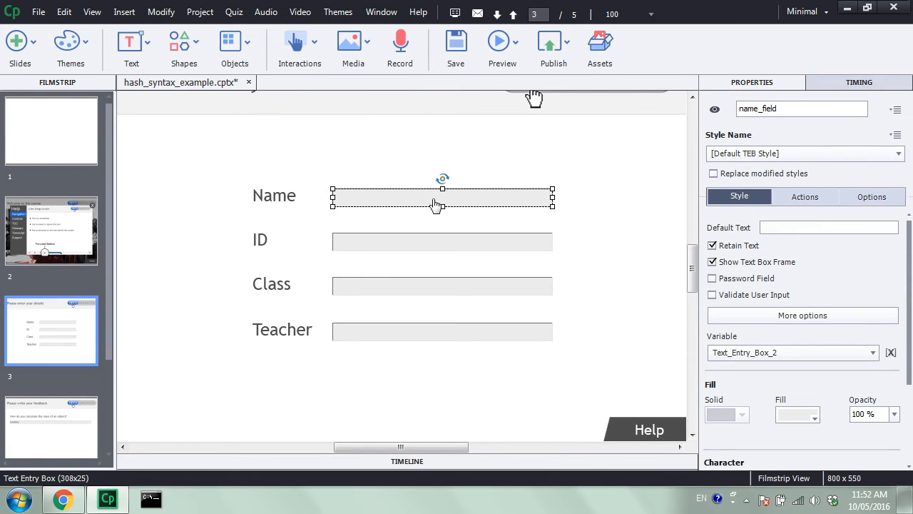
drag(792, 107, 745, 114)
click(540, 240)
click(787, 108)
click(534, 285)
click(800, 108)
drag(800, 108, 759, 118)
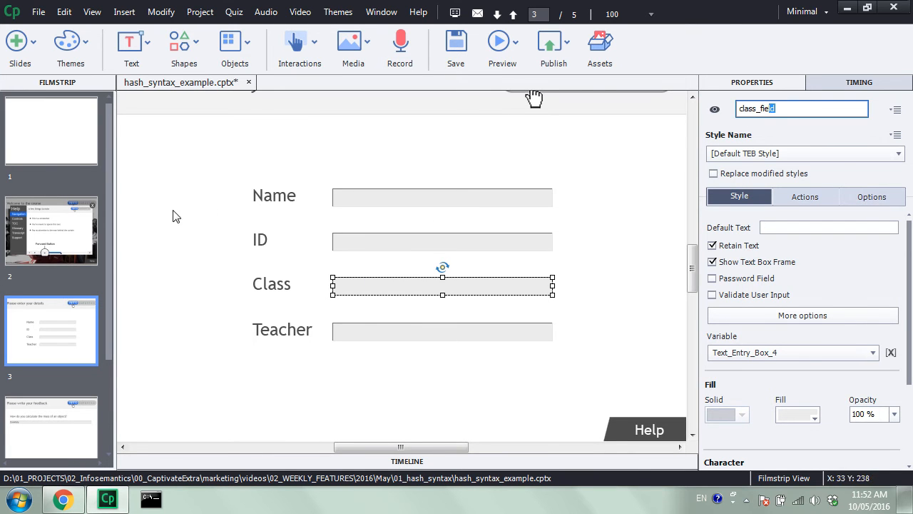
click(142, 232)
- Return to slide 2, make the hidden help_dialog group visible for editing and select its X button
click(76, 232)
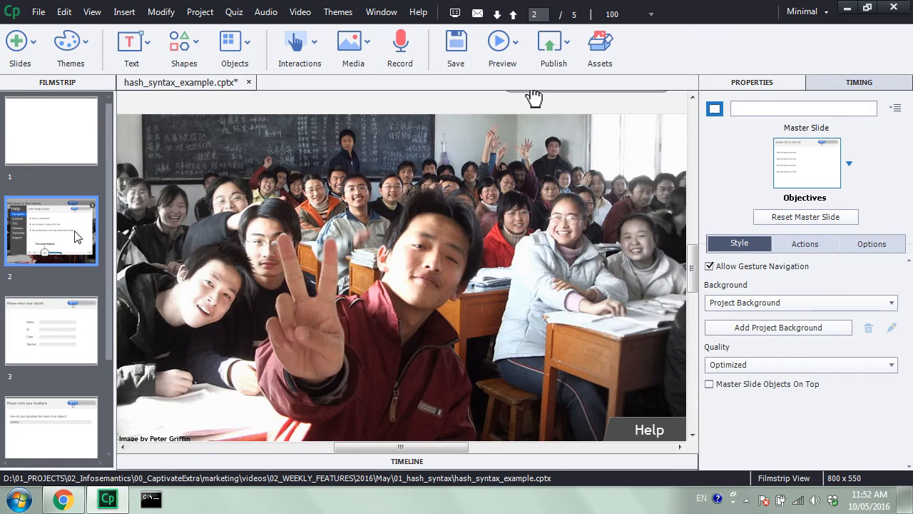
click(403, 461)
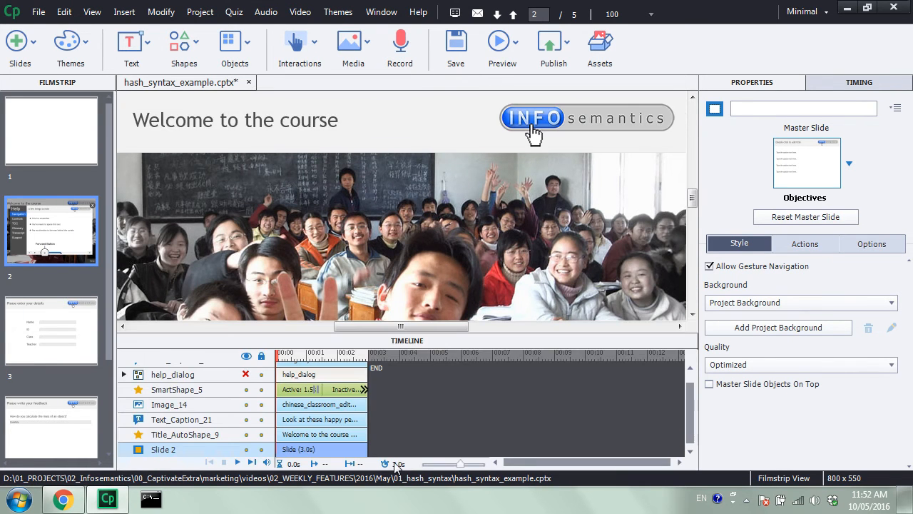
click(247, 375)
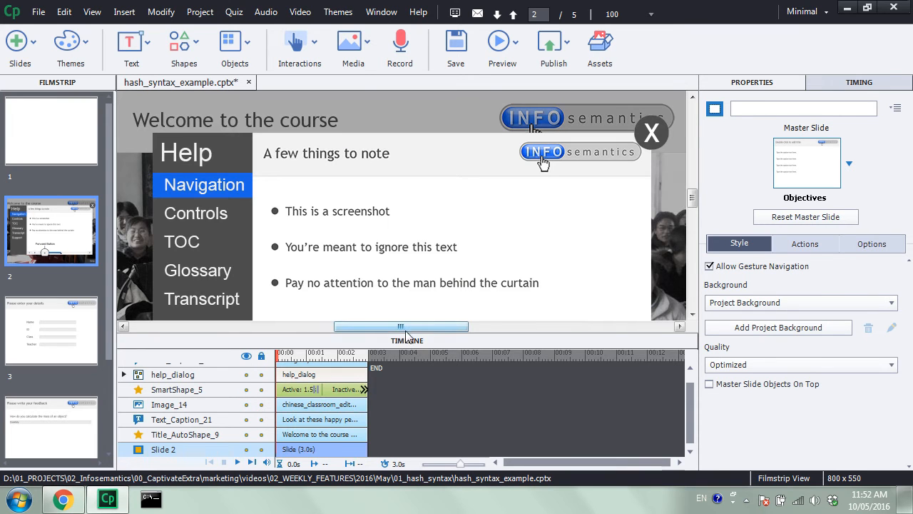
click(442, 341)
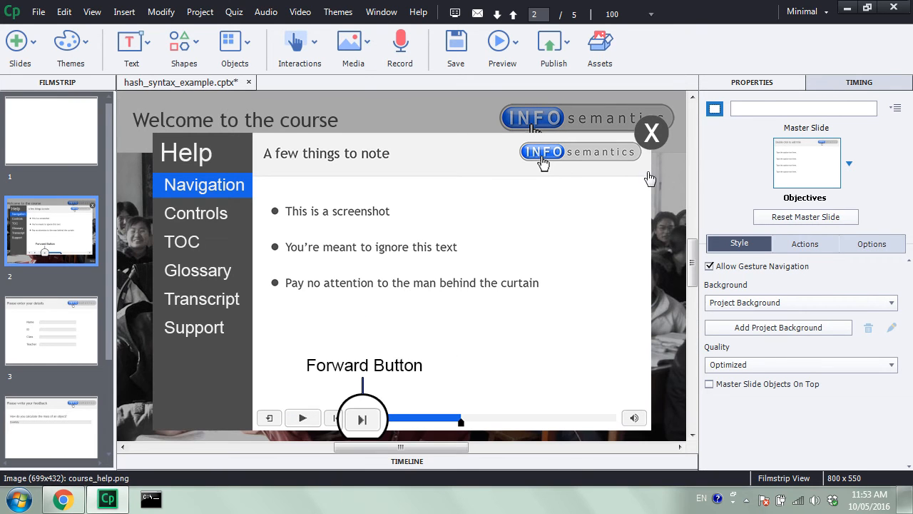
click(650, 135)
click(650, 136)
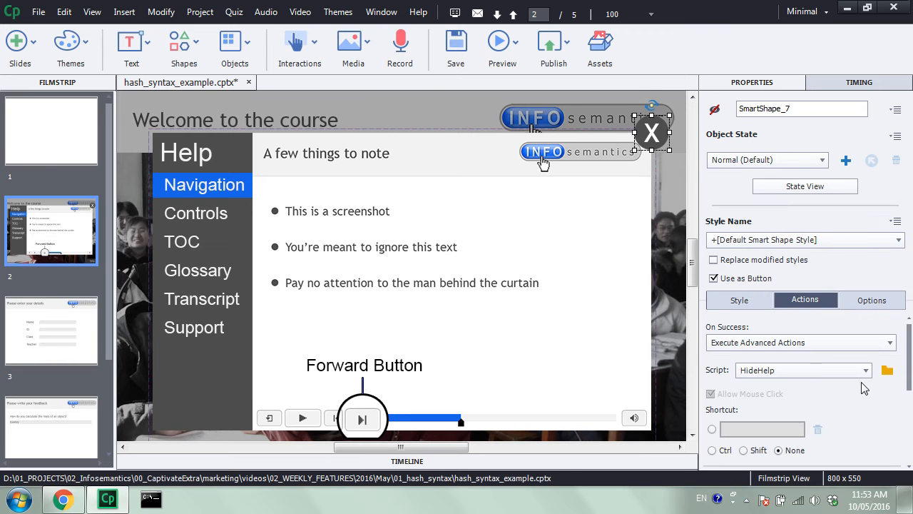
- Open the X button's HideHelp script for editing and add an Assign action after the Hide line
click(887, 369)
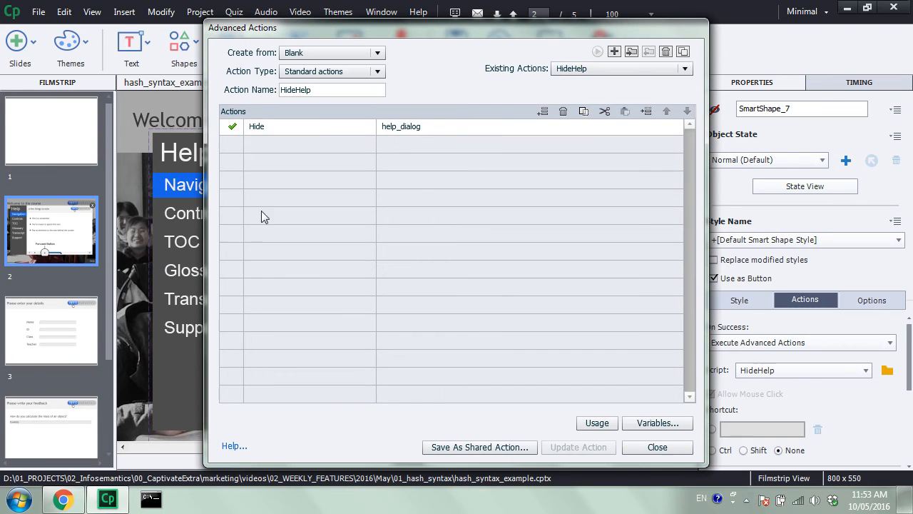
click(542, 112)
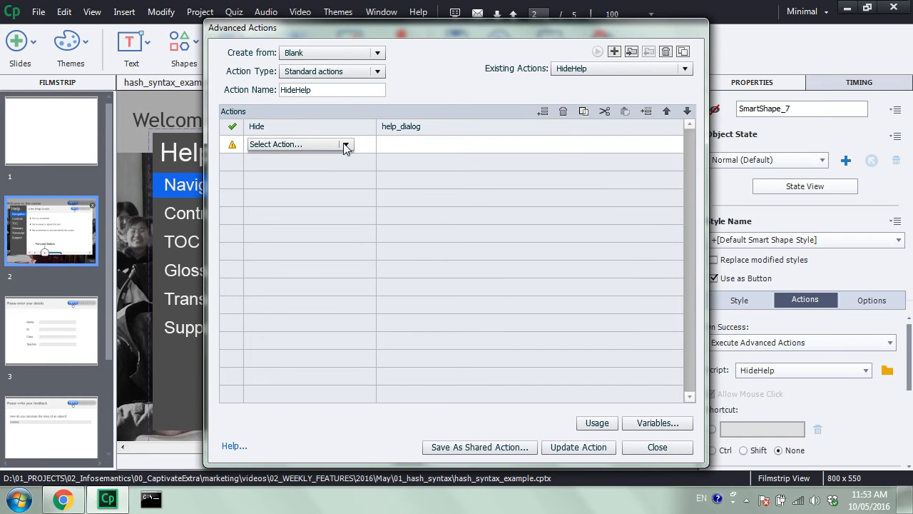
click(346, 144)
scroll(325, 164, down, 5)
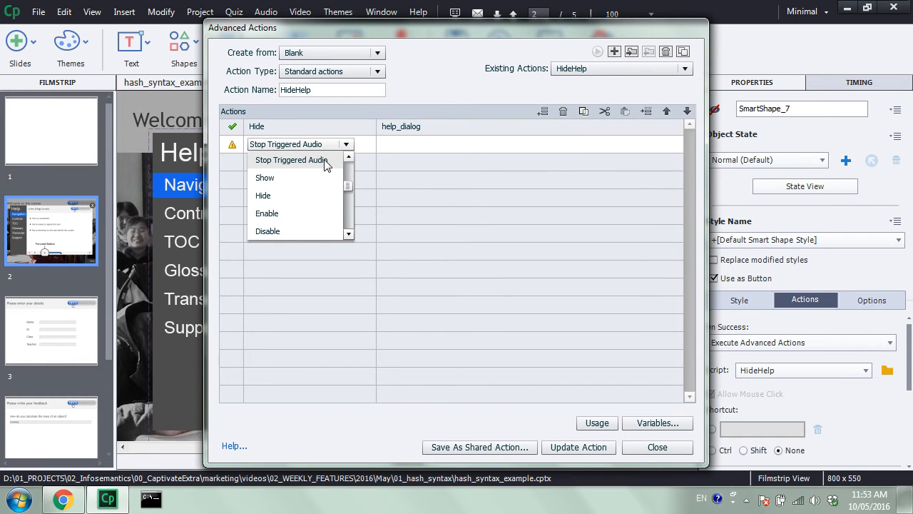
scroll(314, 164, up, 5)
click(309, 161)
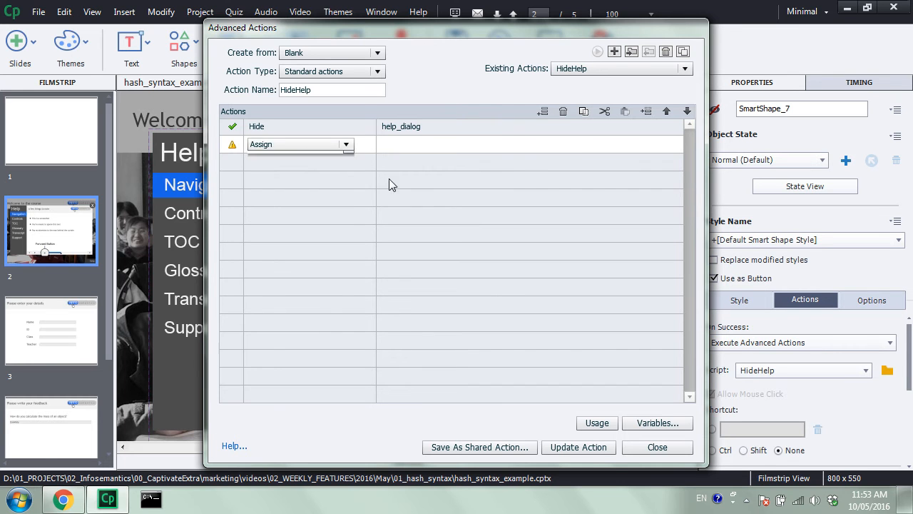
text(xc)
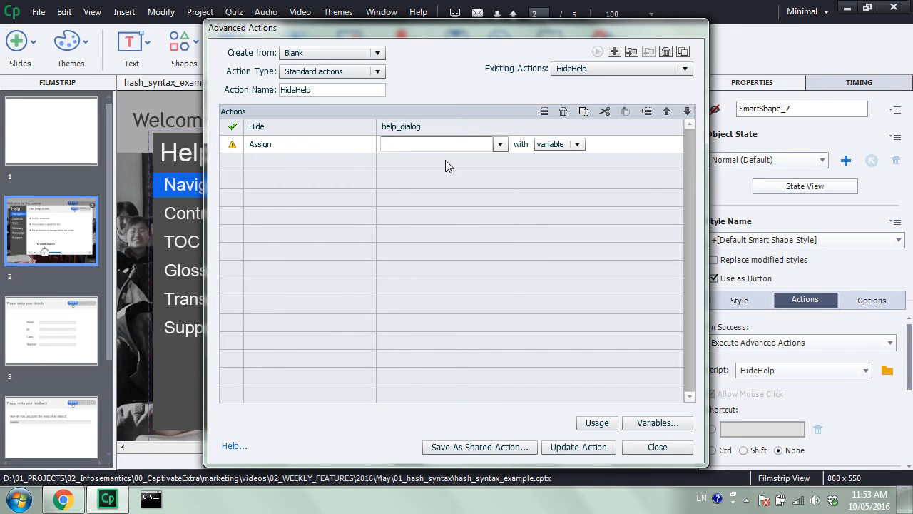
click(432, 174)
click(484, 144)
click(476, 173)
text(@_field)
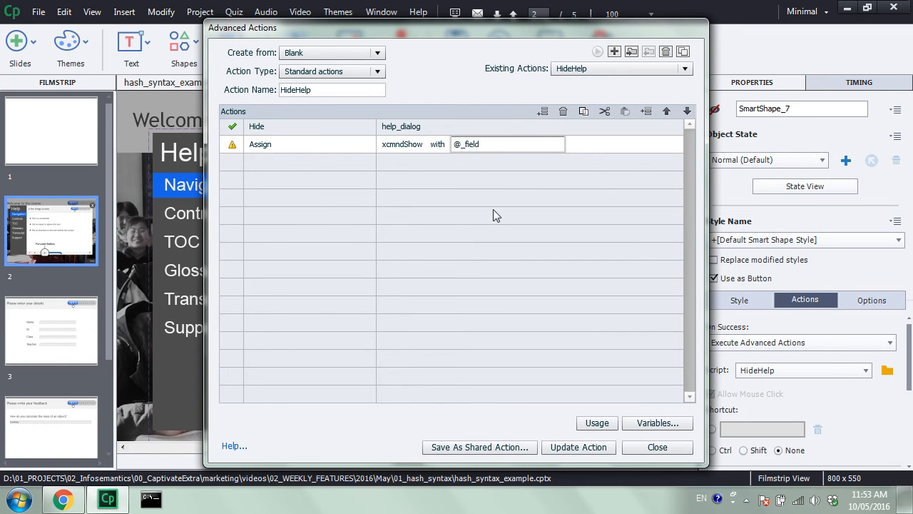
key(Return)
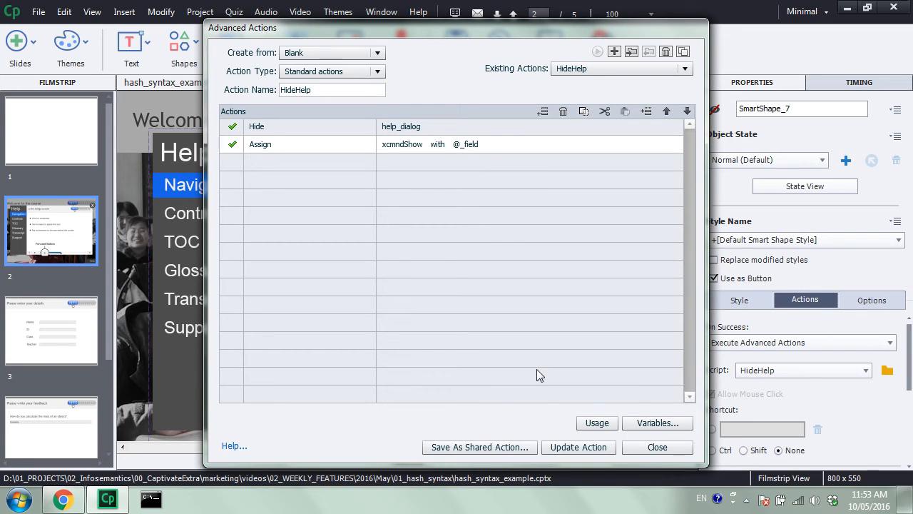
click(597, 450)
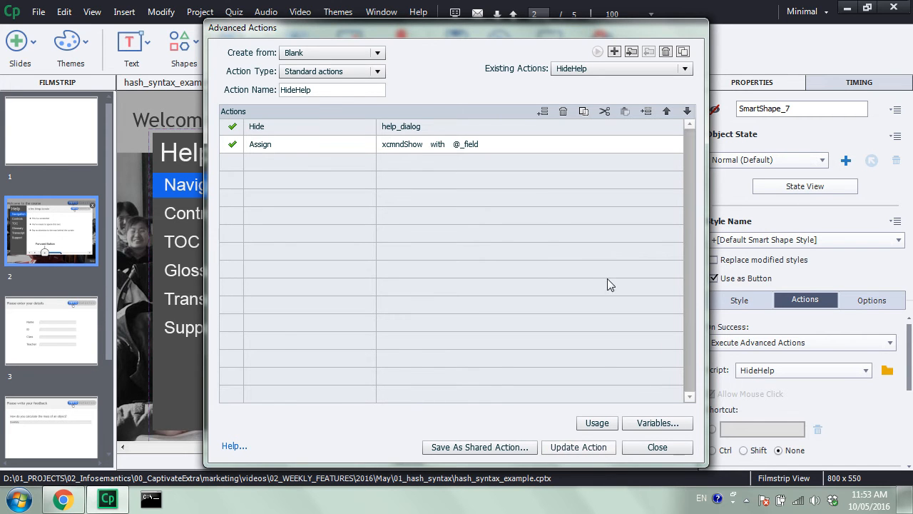
click(517, 272)
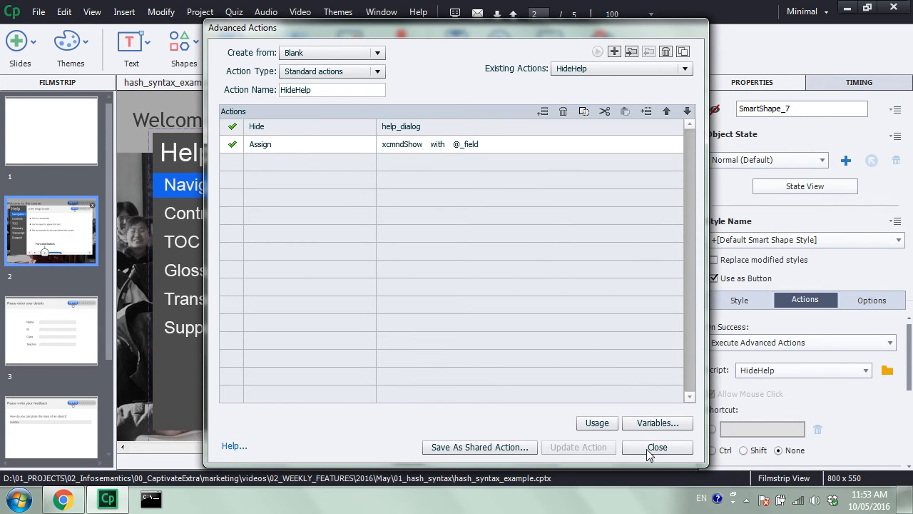
click(655, 448)
- Preview the project as HTML5 in the browser, and open and close Help on the details slide
click(499, 43)
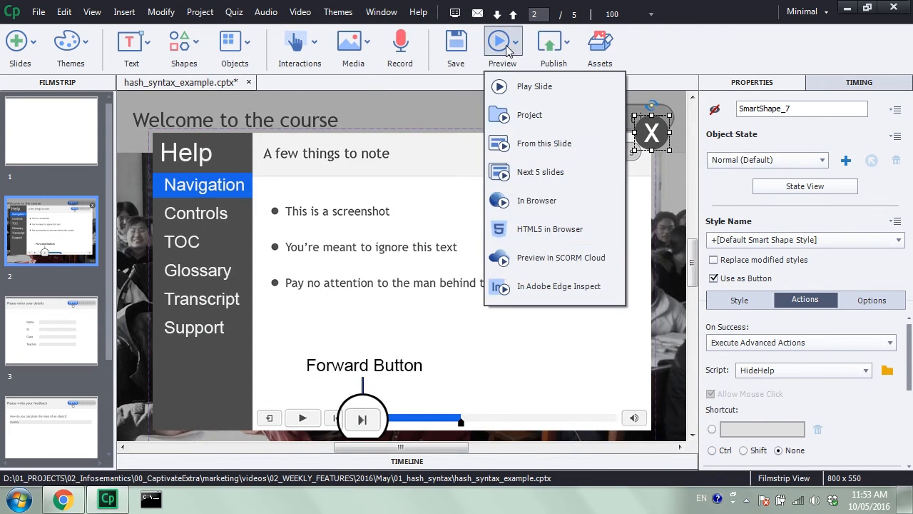
click(556, 229)
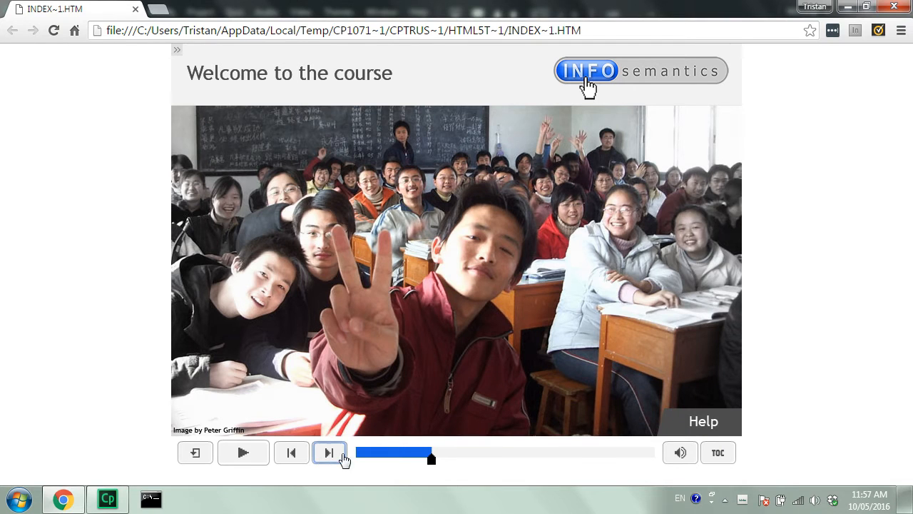
click(327, 455)
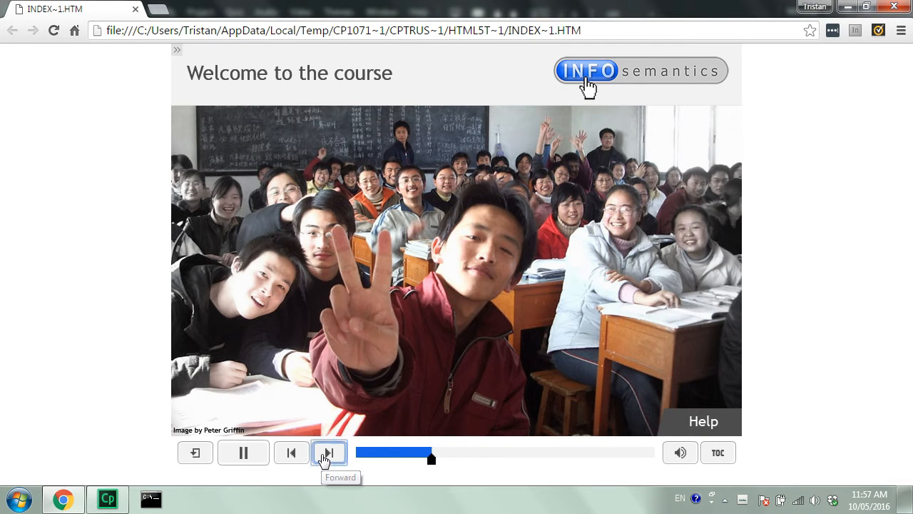
click(706, 421)
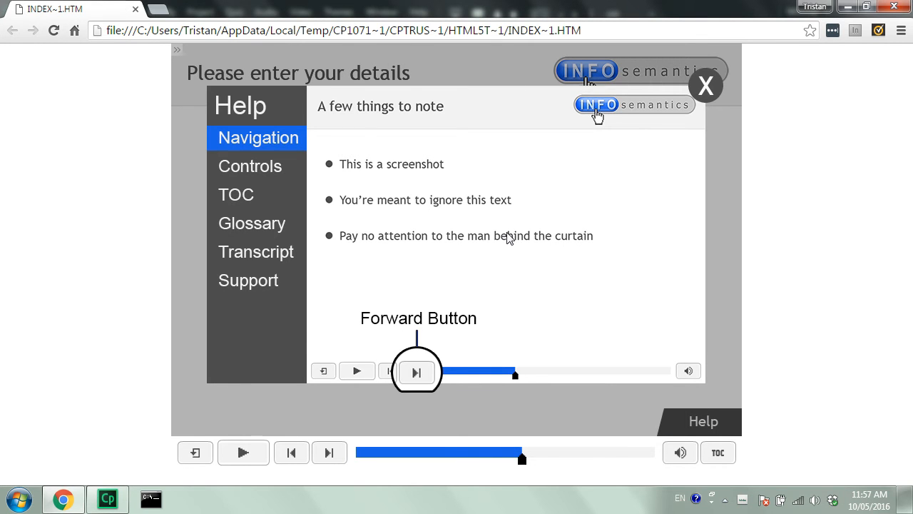
click(709, 87)
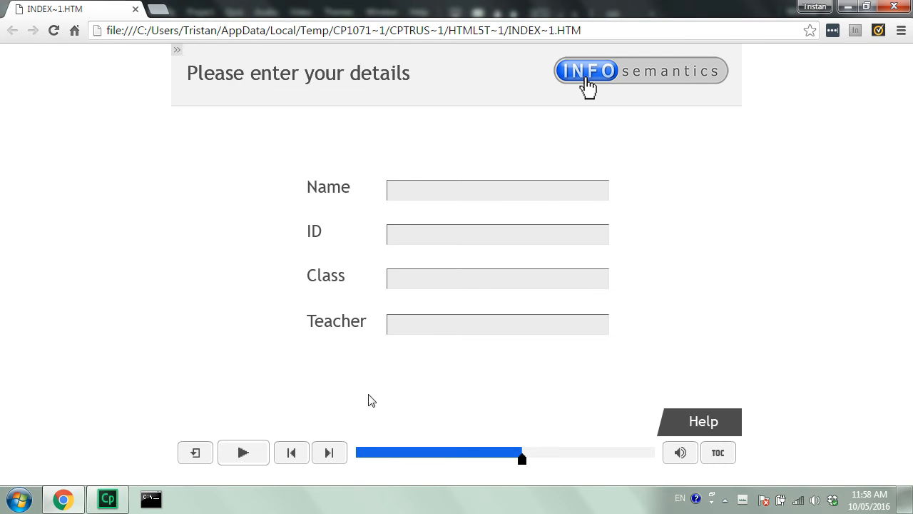
- Advance the preview to the feedback slide, and open and close Help there
click(324, 455)
click(257, 460)
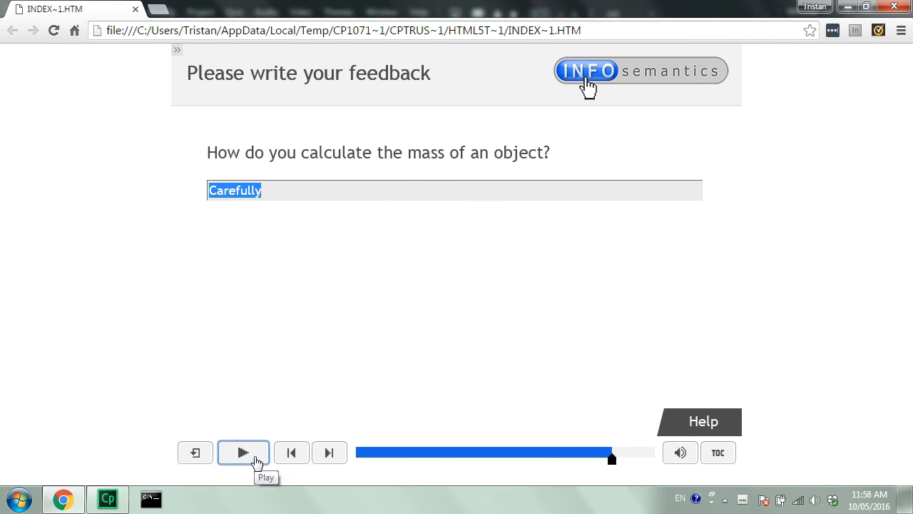
click(713, 421)
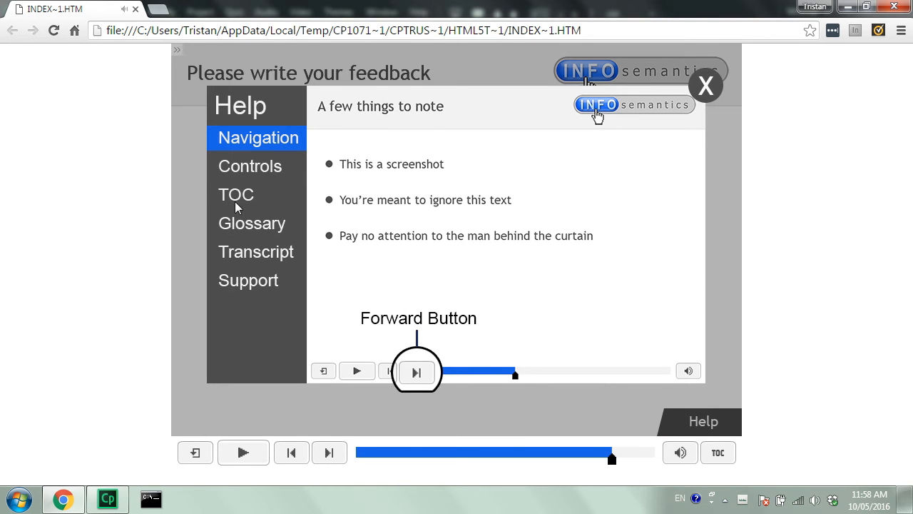
click(703, 89)
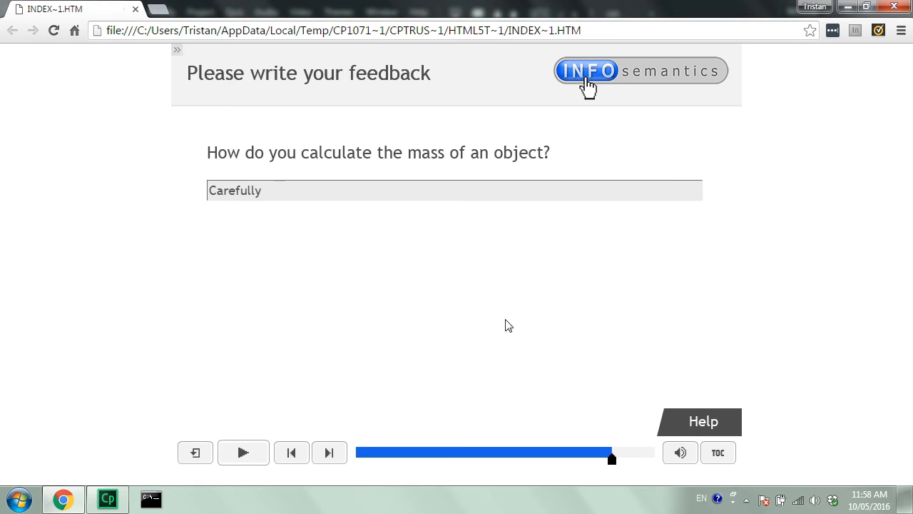
- Reopen Help on the feedback slide, go back to the details slide with it open, and close it there
click(693, 419)
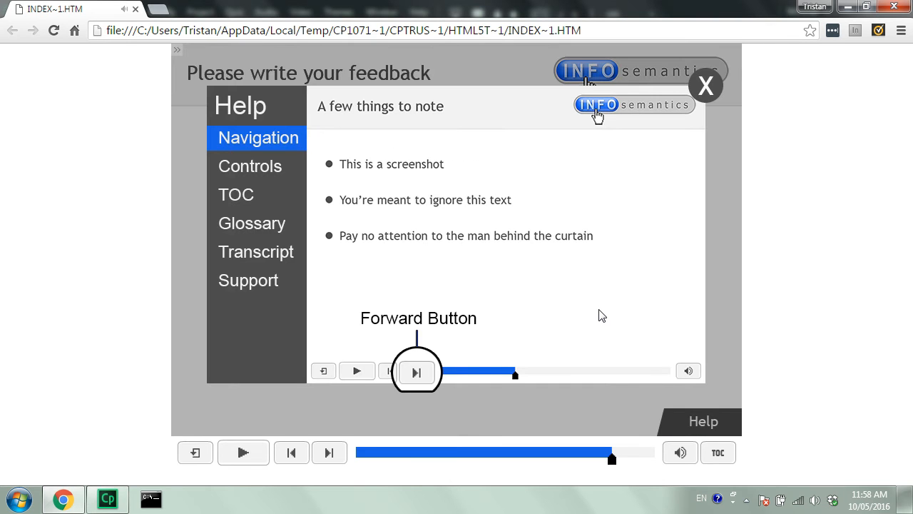
click(295, 458)
click(244, 452)
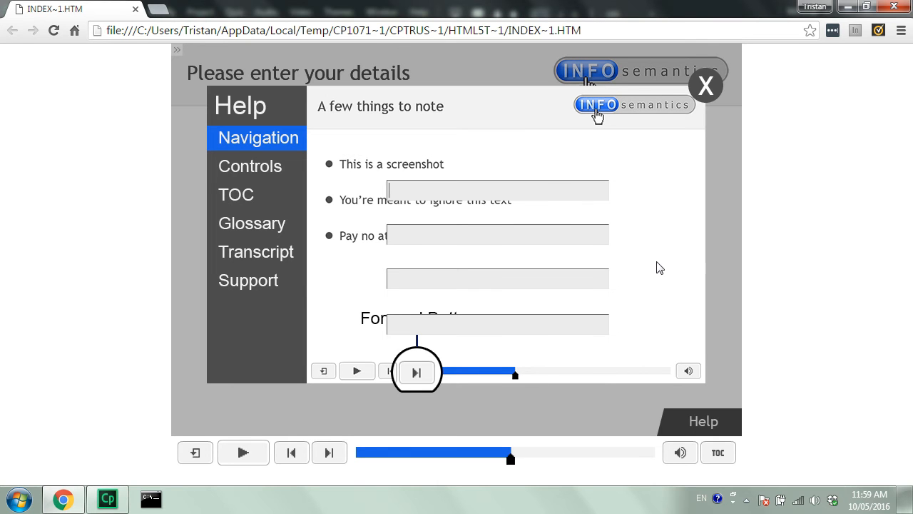
click(706, 86)
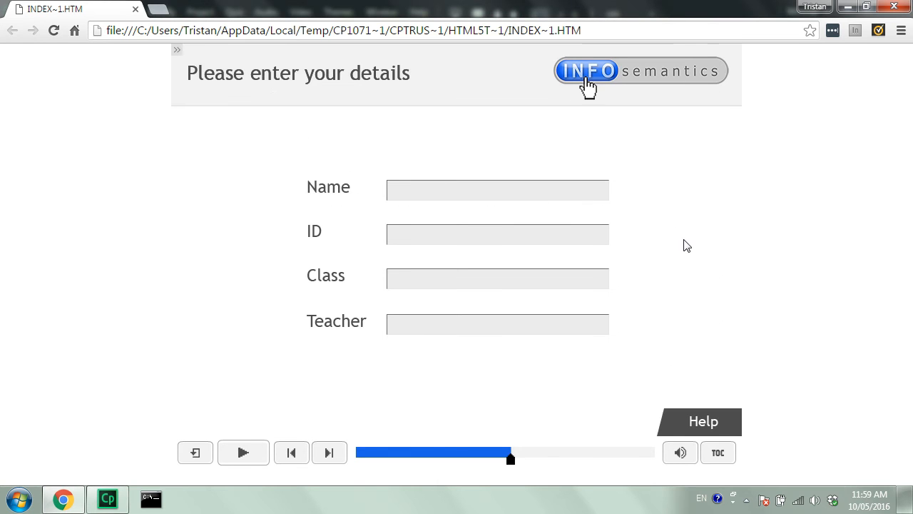
- Advance to the feedback slide again to check its text entry box, and step back
click(329, 454)
click(252, 457)
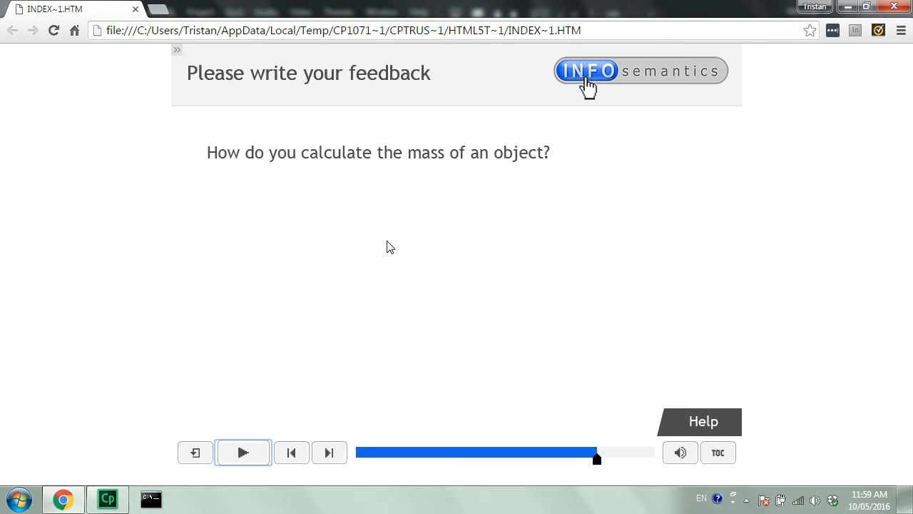
click(289, 458)
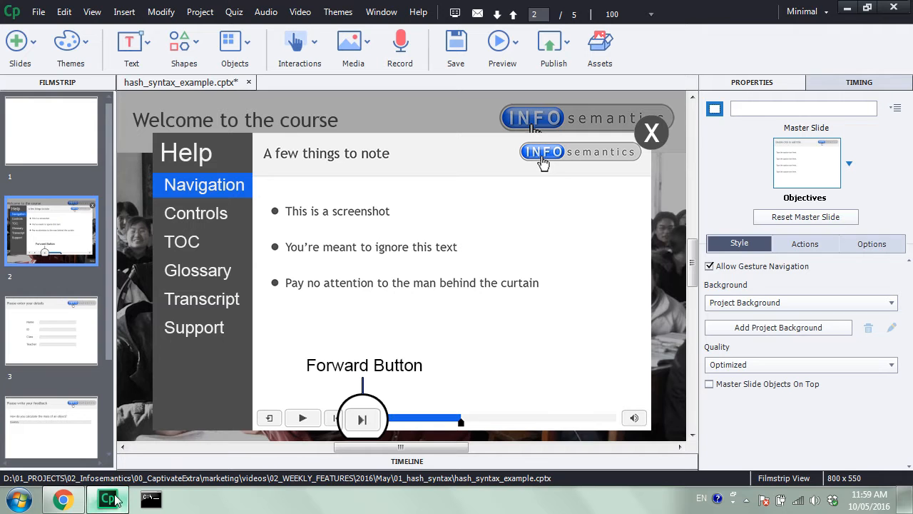
mouse_move(694, 263)
mouse_down()
mouse_move(693, 271)
mouse_move(693, 256)
mouse_up()
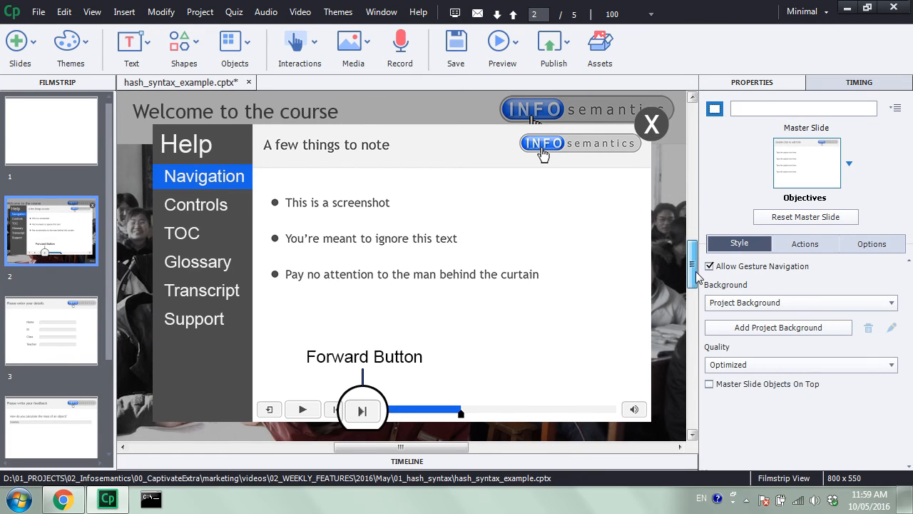
- Open the HideHelp advanced action assigned to the Help dialog's close button for editing
click(651, 128)
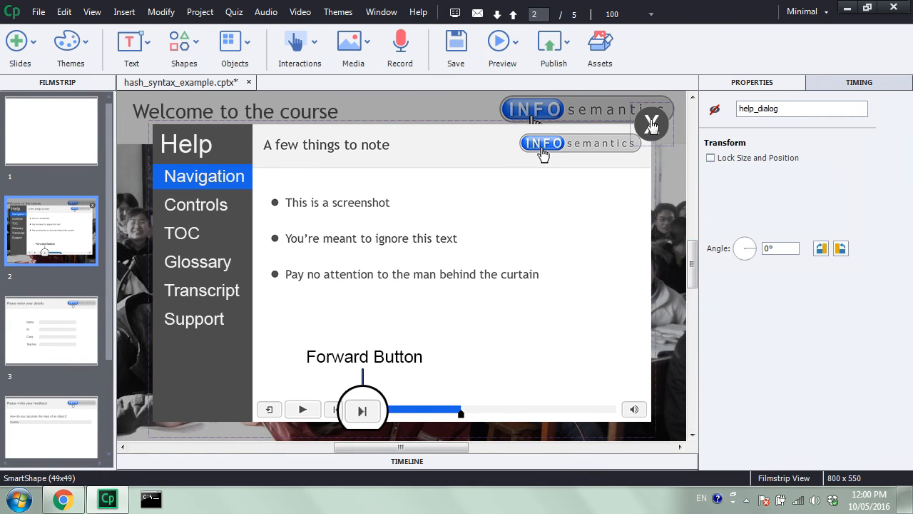
click(652, 125)
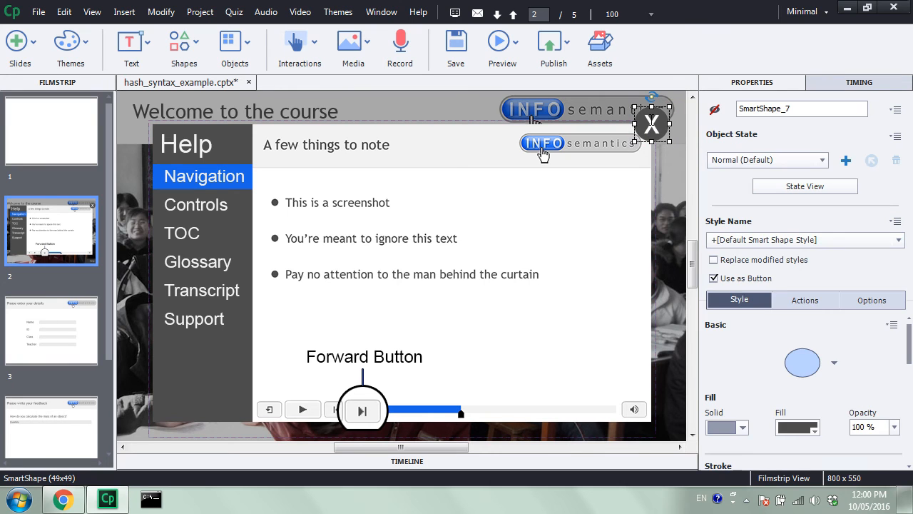
click(809, 301)
click(887, 370)
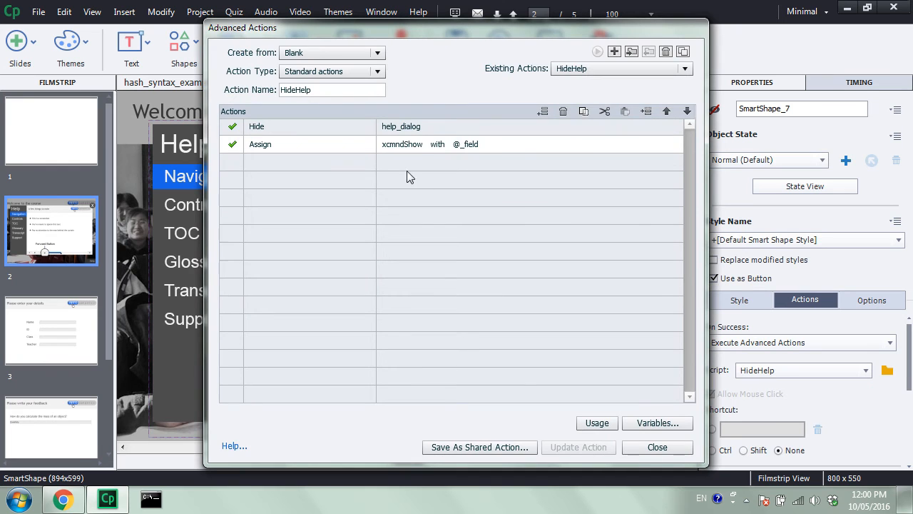
- Change the HideHelp action's xcmndShow assignment to the literal #_field and update the action
click(460, 146)
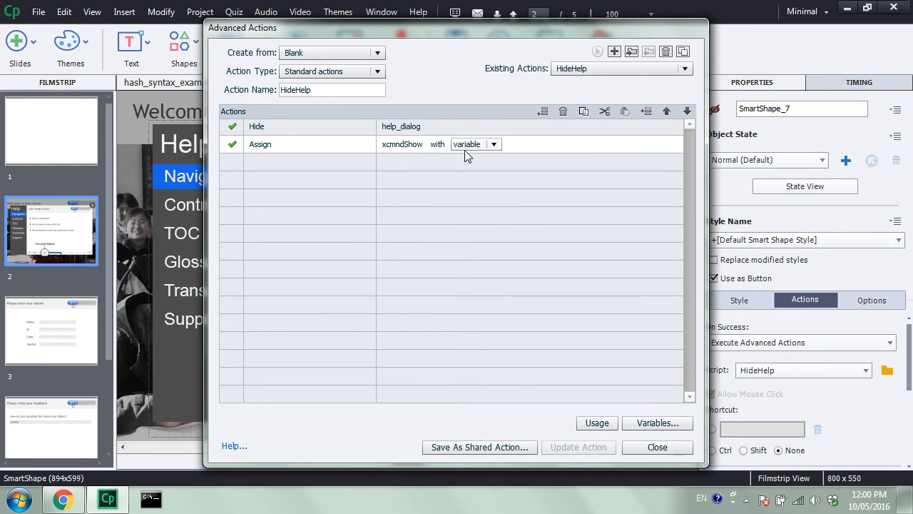
click(481, 145)
click(466, 172)
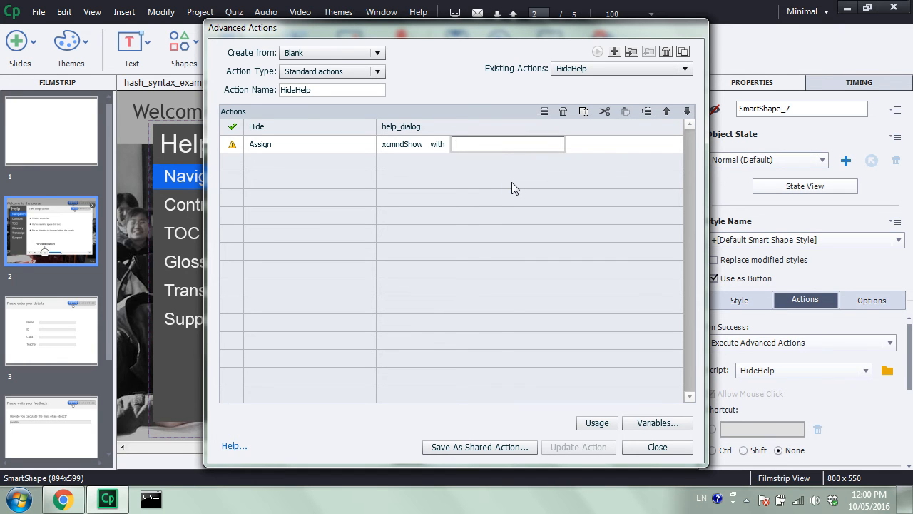
text(#_field)
click(529, 221)
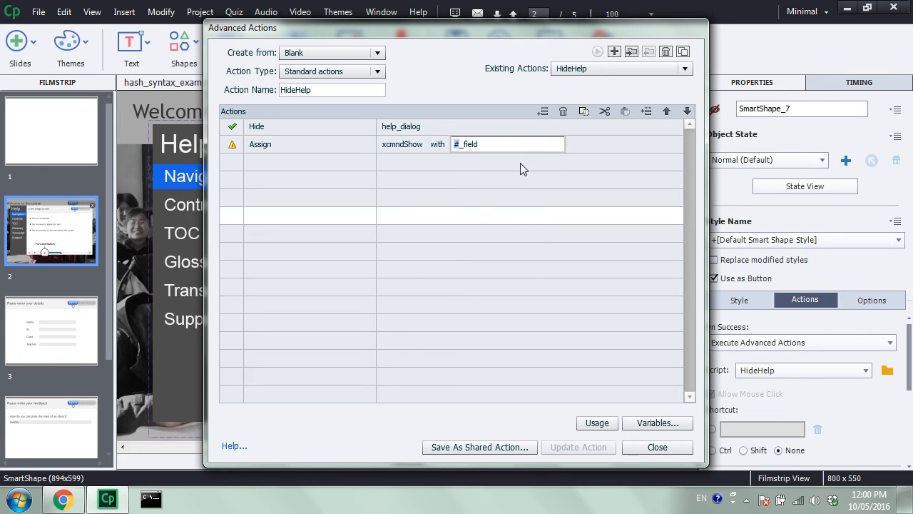
click(579, 448)
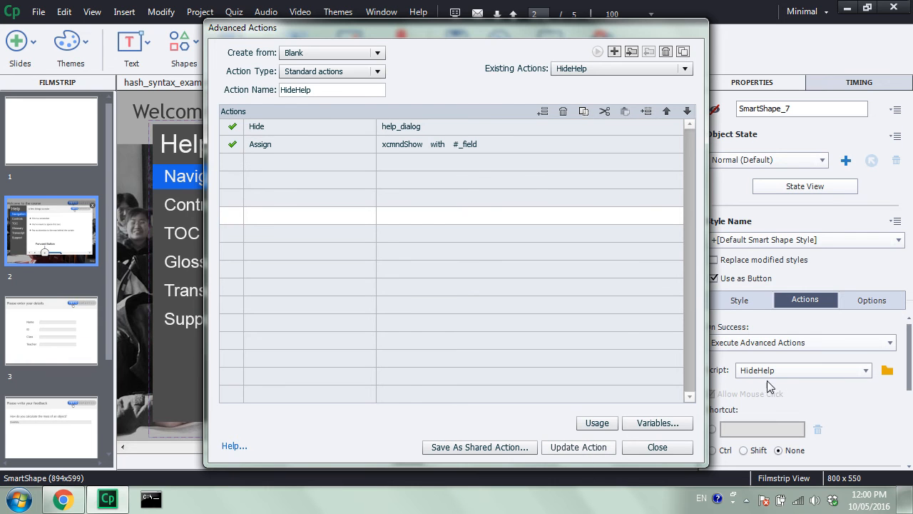
click(492, 265)
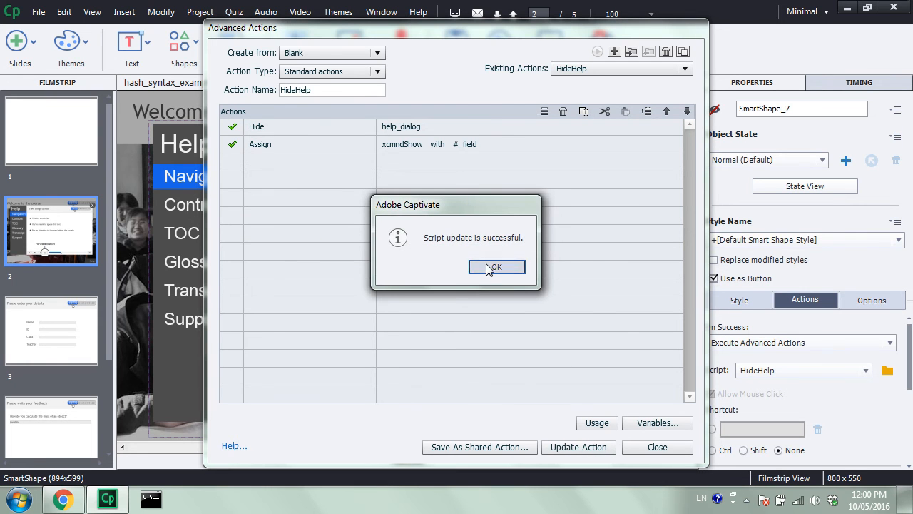
- In the ShowHelp action, assign xcmndHide with the literal #_field, update it, and close Advanced Actions
click(620, 69)
click(611, 100)
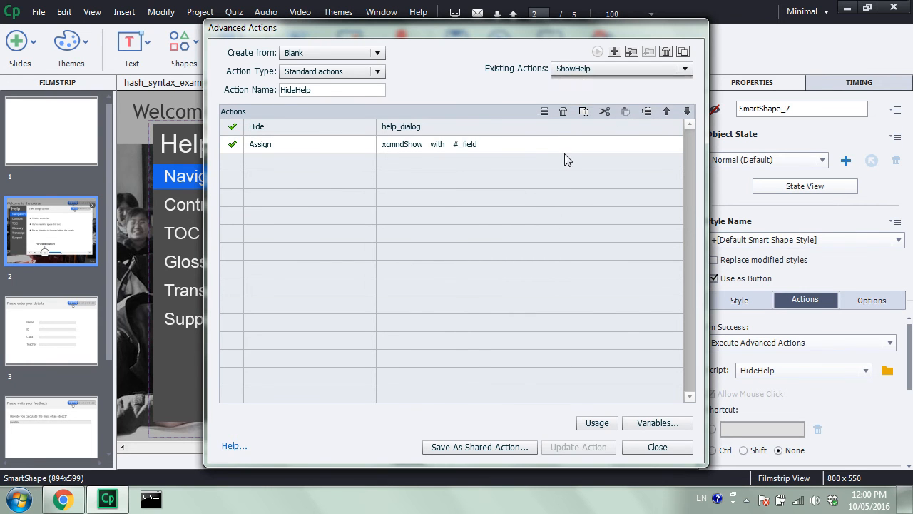
click(464, 145)
click(459, 146)
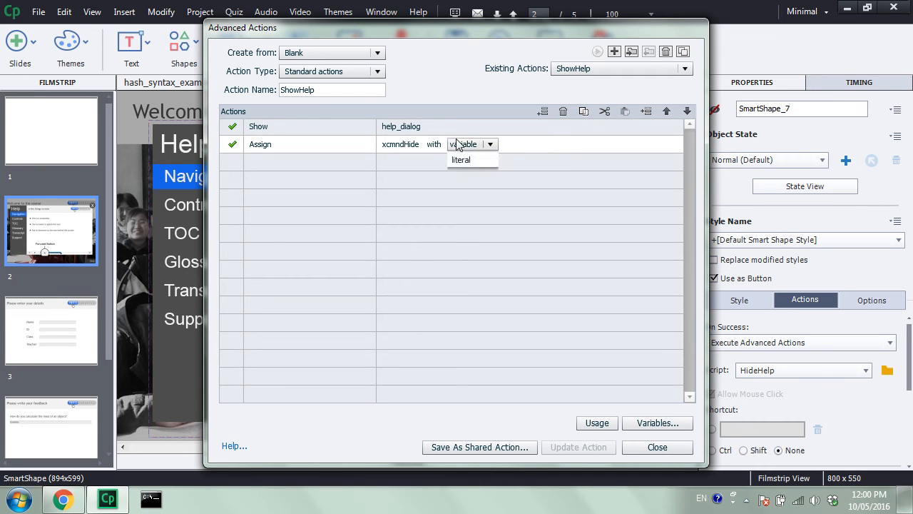
click(459, 173)
text(#_field)
key(Return)
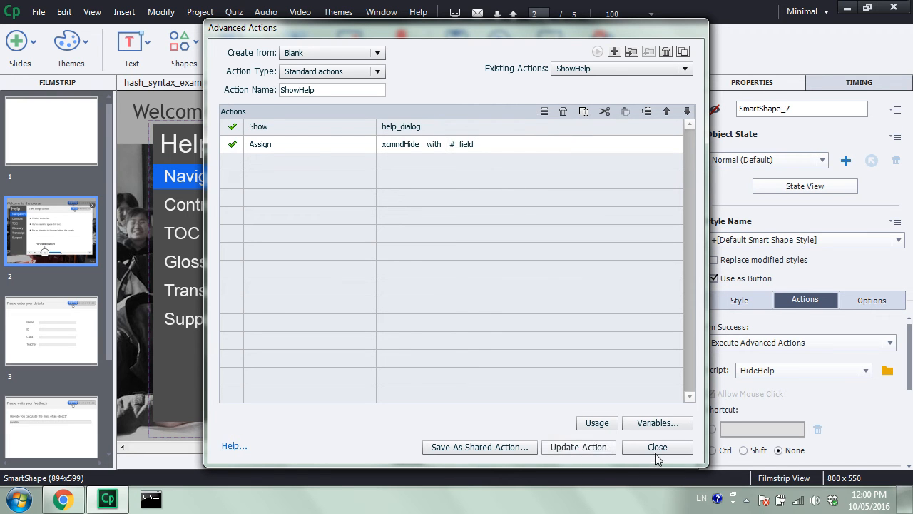
click(598, 451)
key(Return)
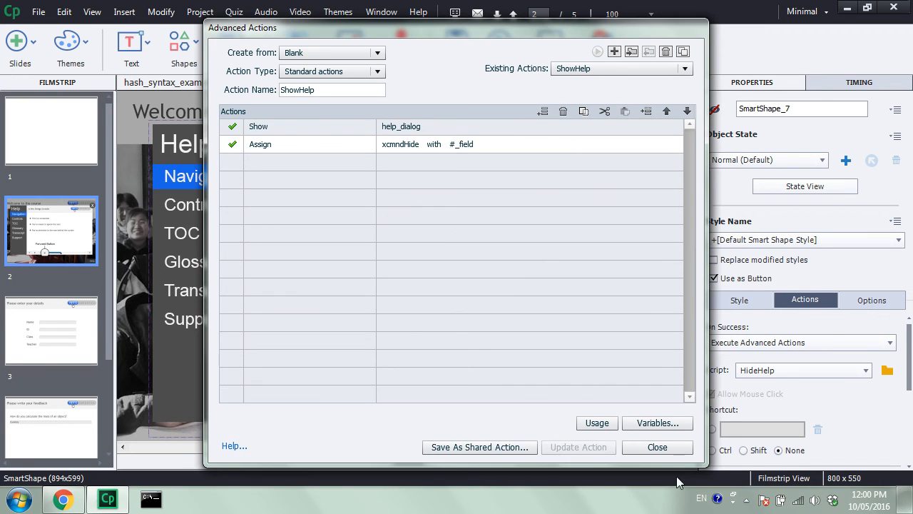
click(675, 448)
- Preview the project as HTML5 in the browser, advance to the details slide, and open Help there
click(508, 50)
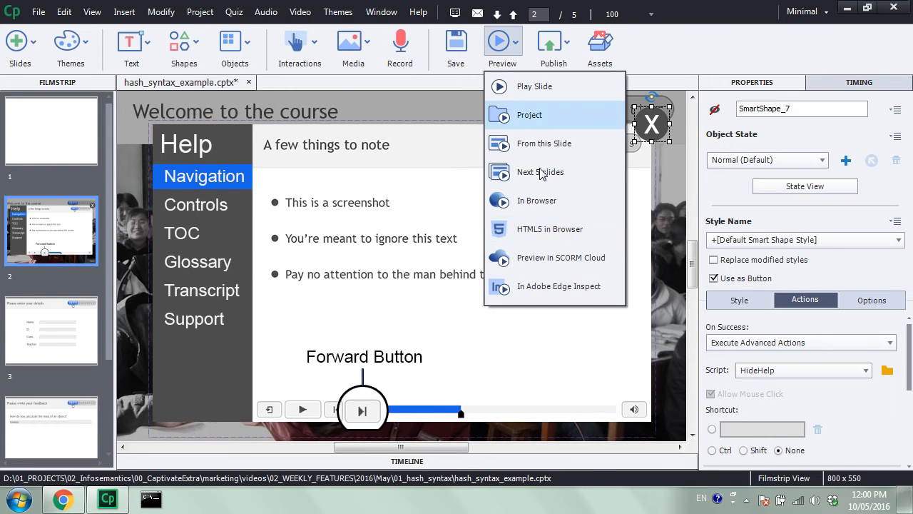
click(601, 241)
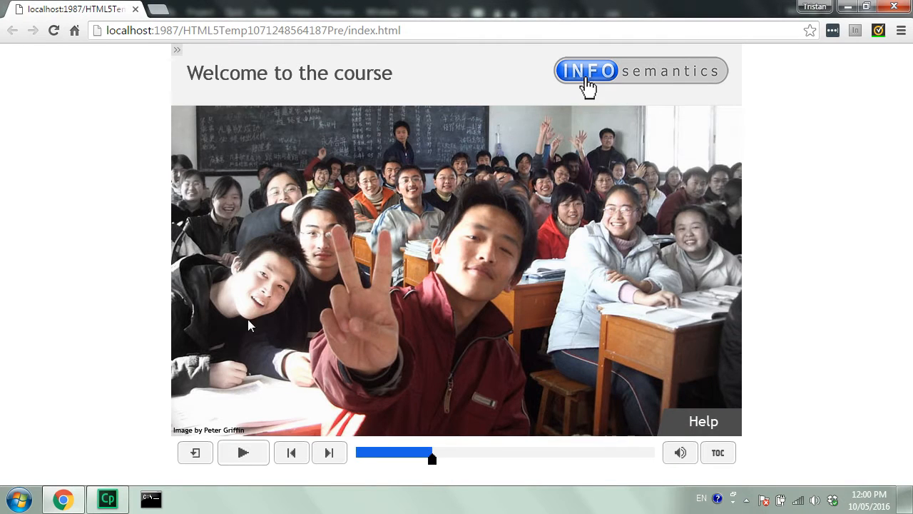
click(327, 453)
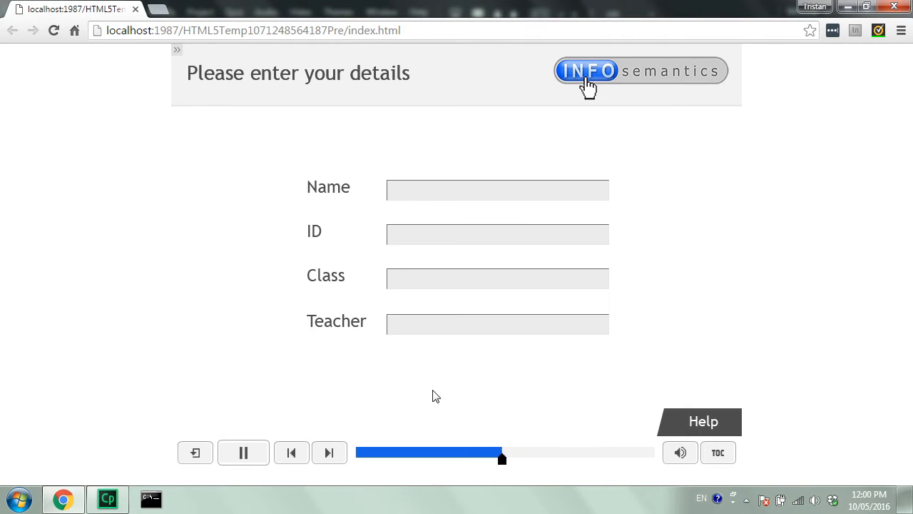
click(714, 426)
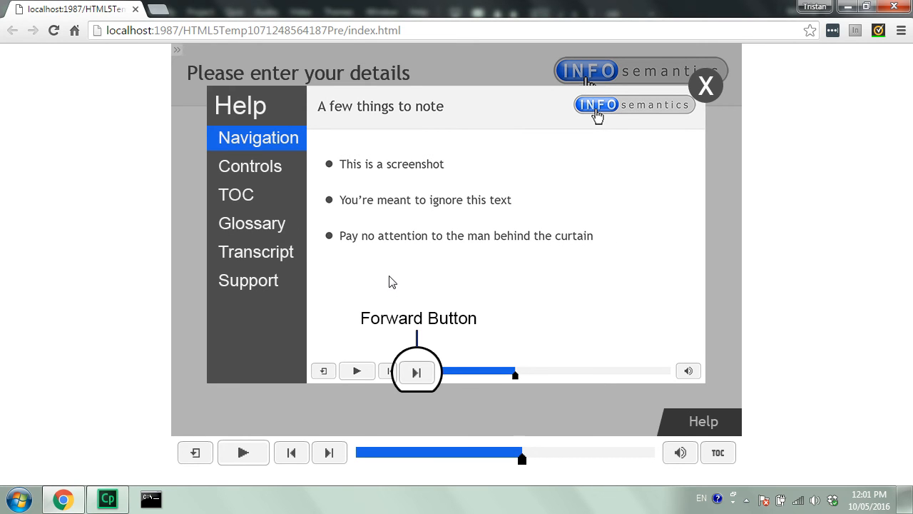
- With Help open, step to the feedback slide and back, close Help on the details slide, and check the feedback slide again
click(329, 452)
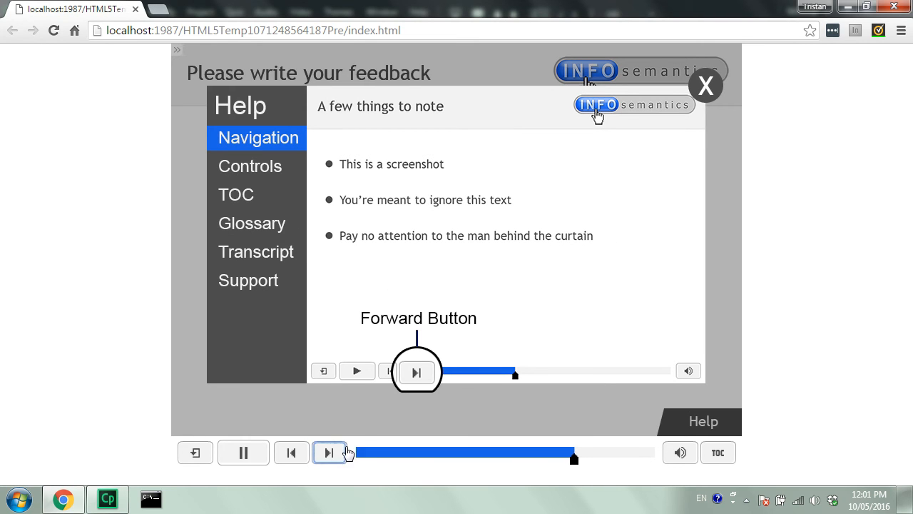
click(298, 457)
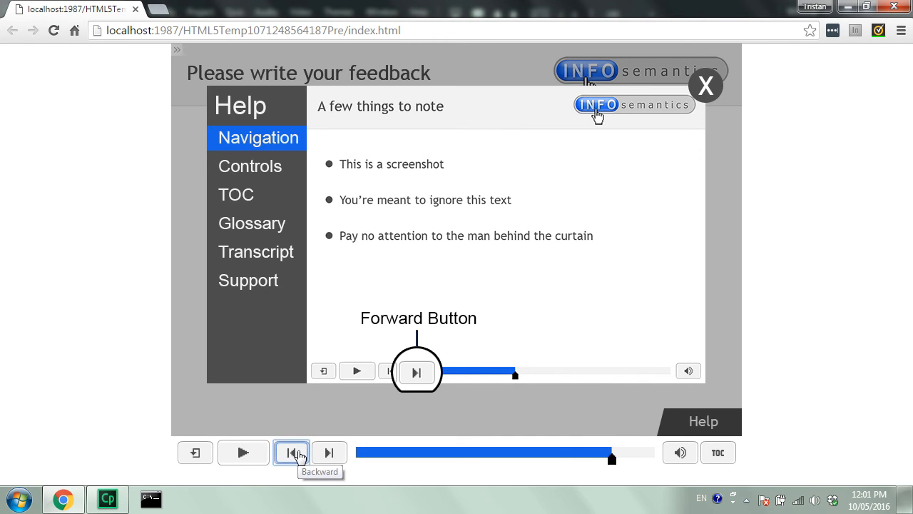
click(706, 86)
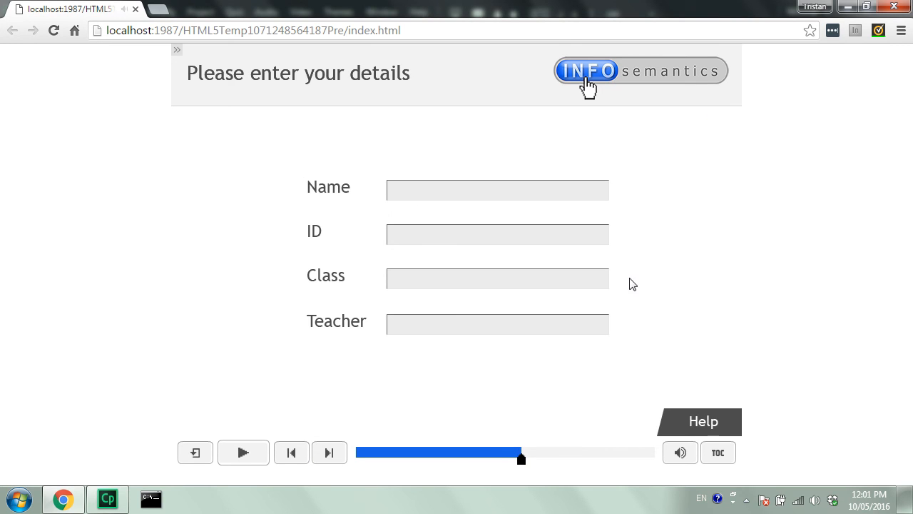
click(330, 453)
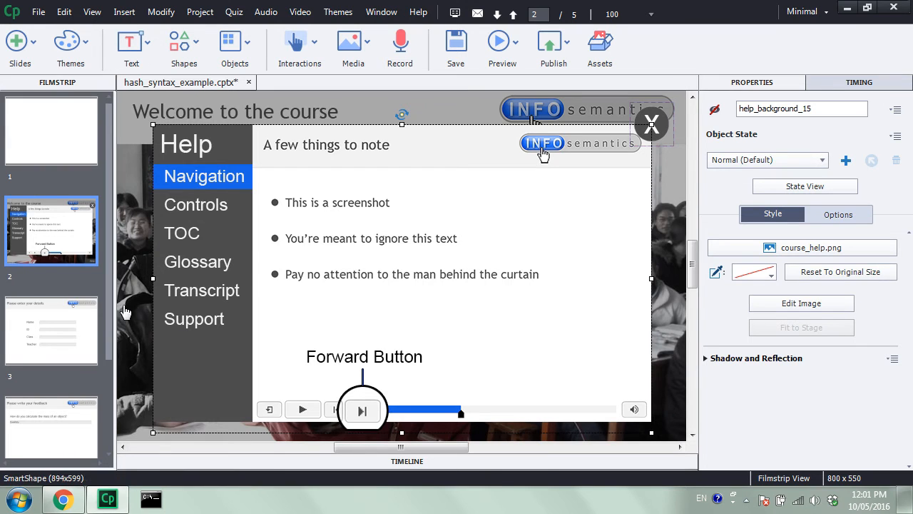
- Hide the help_dialog group from the editing view using its visibility setting on the Welcome slide's timeline
scroll(59, 400, down, 3)
click(59, 410)
right_click(59, 410)
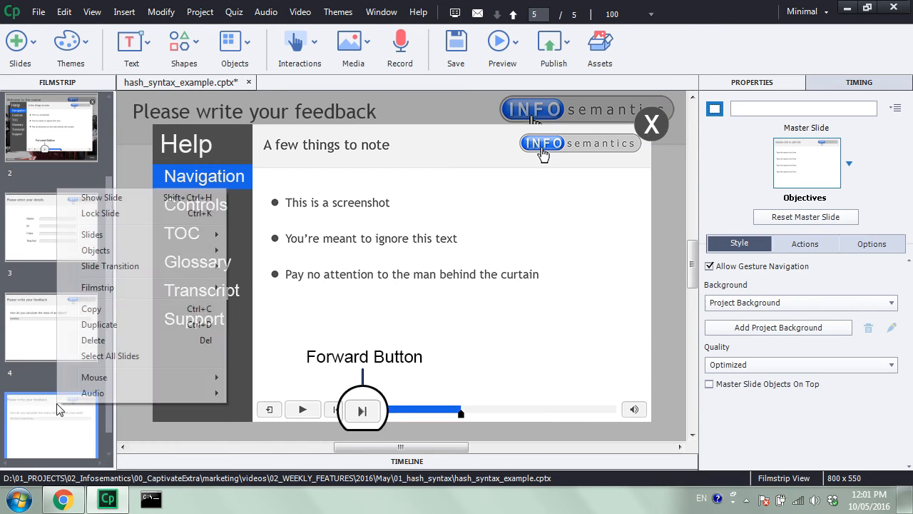
click(60, 128)
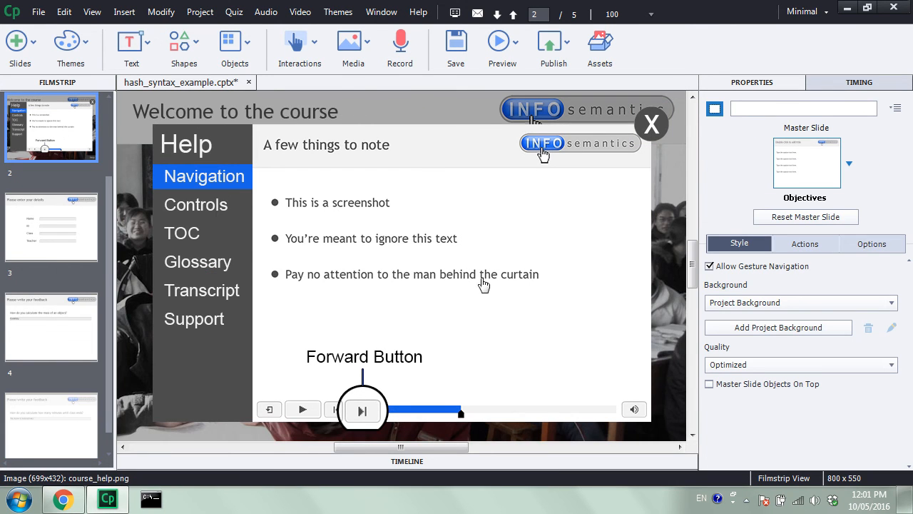
click(407, 460)
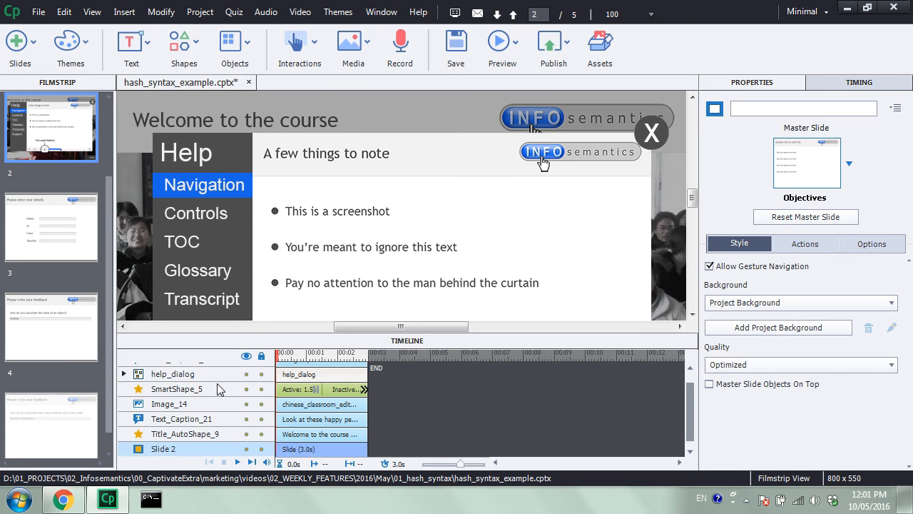
click(247, 374)
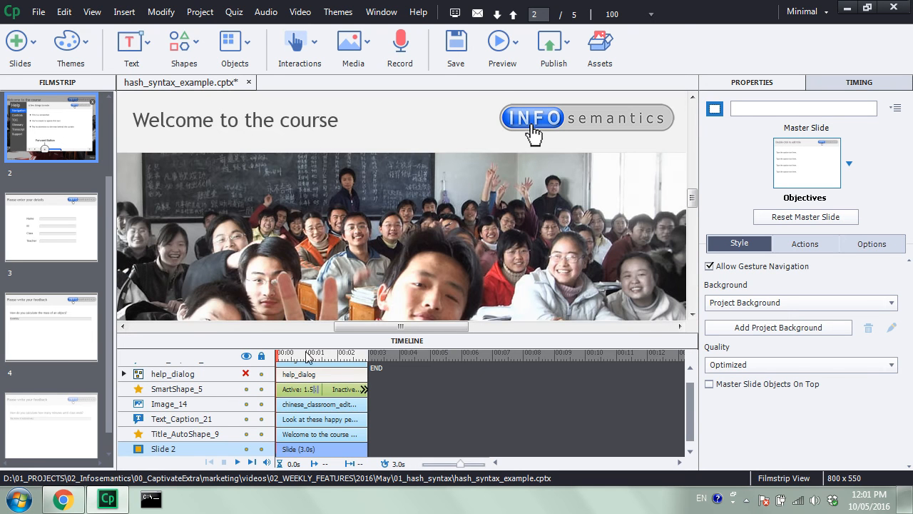
click(416, 344)
- Show the hidden slide 5 and rename its text entry box to Text_Entry_Box_7_field
scroll(68, 399, down, 1)
click(65, 399)
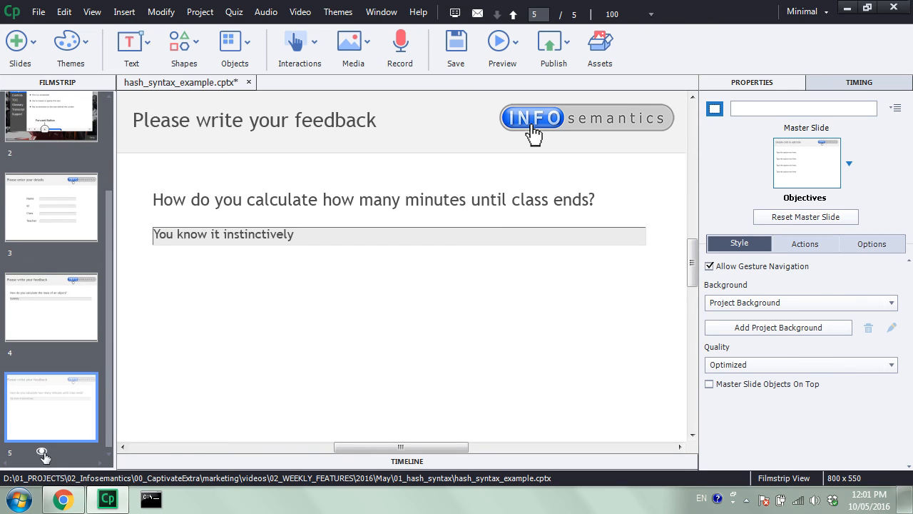
click(375, 234)
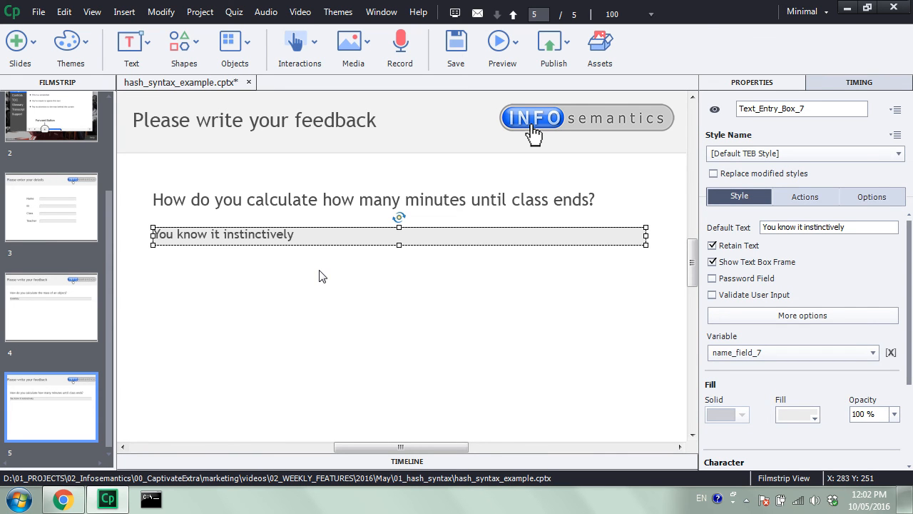
click(817, 105)
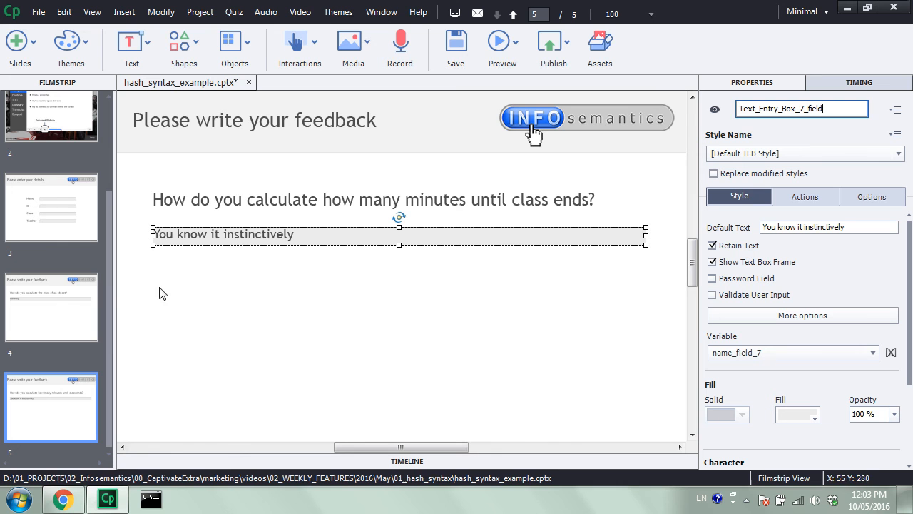
- Look through the project's slides from the blank first slide to the last feedback slide, and return to slide 1
drag(107, 287, 109, 145)
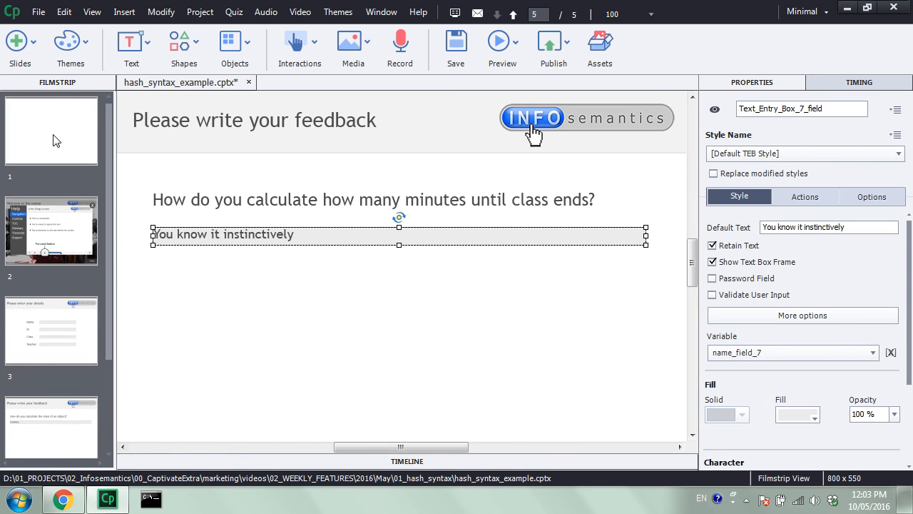
click(56, 140)
click(85, 242)
click(68, 339)
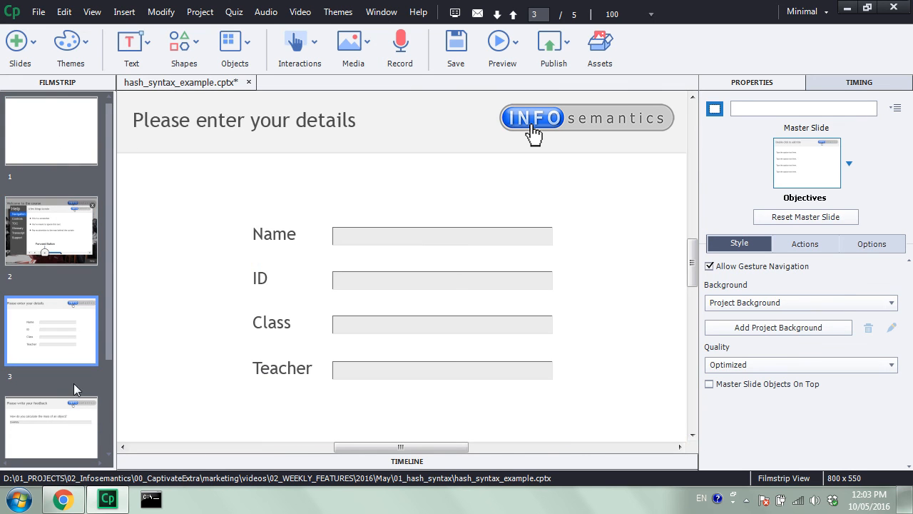
click(96, 419)
drag(110, 347, 105, 253)
click(97, 416)
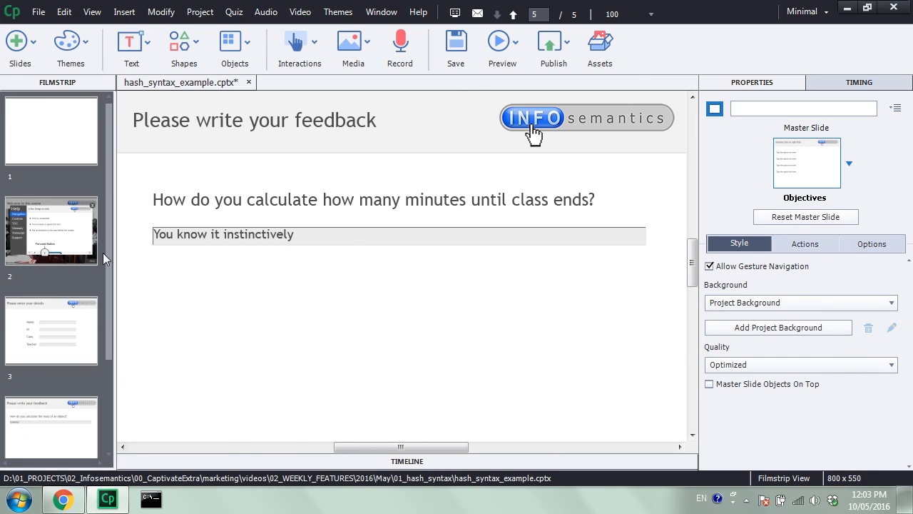
click(29, 146)
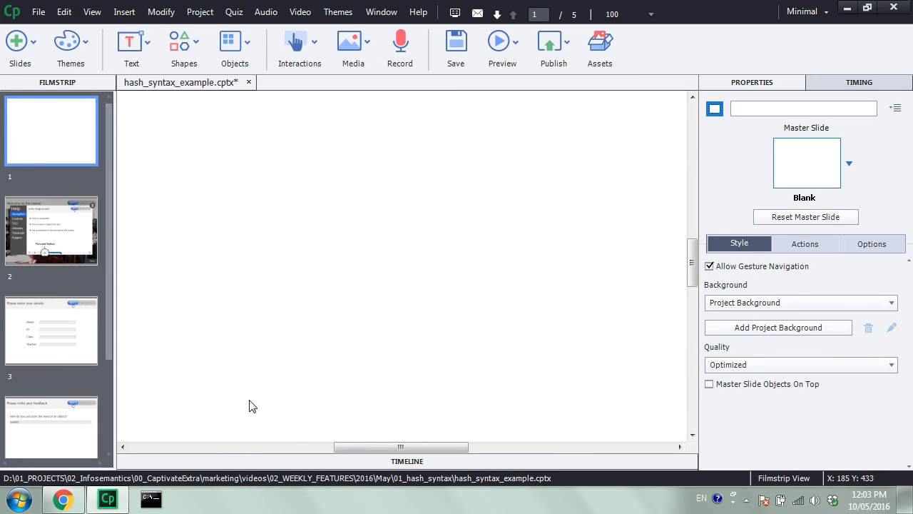